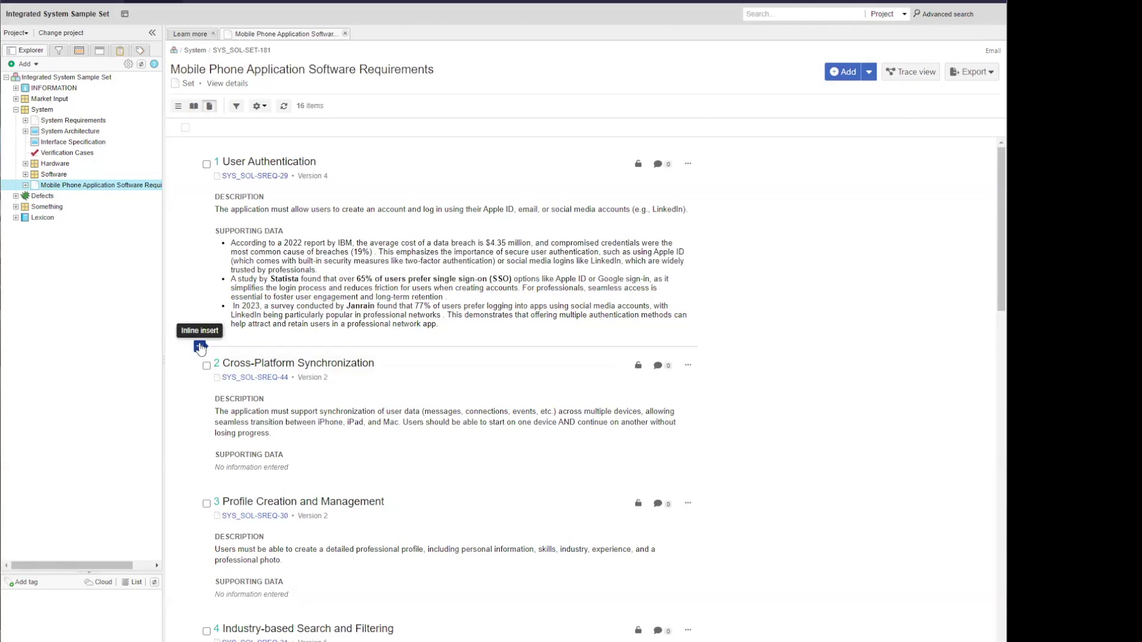
Insert a new System Requirement named 'Video conferencing integration' below User Authentication
{"action": "left_click", "coordinate": [200, 346]}
{"action": "mouse_move", "coordinate": [247, 359]}
{"action": "left_click", "coordinate": [339, 365]}
{"action": "type", "text": "Video conferencing integration"}
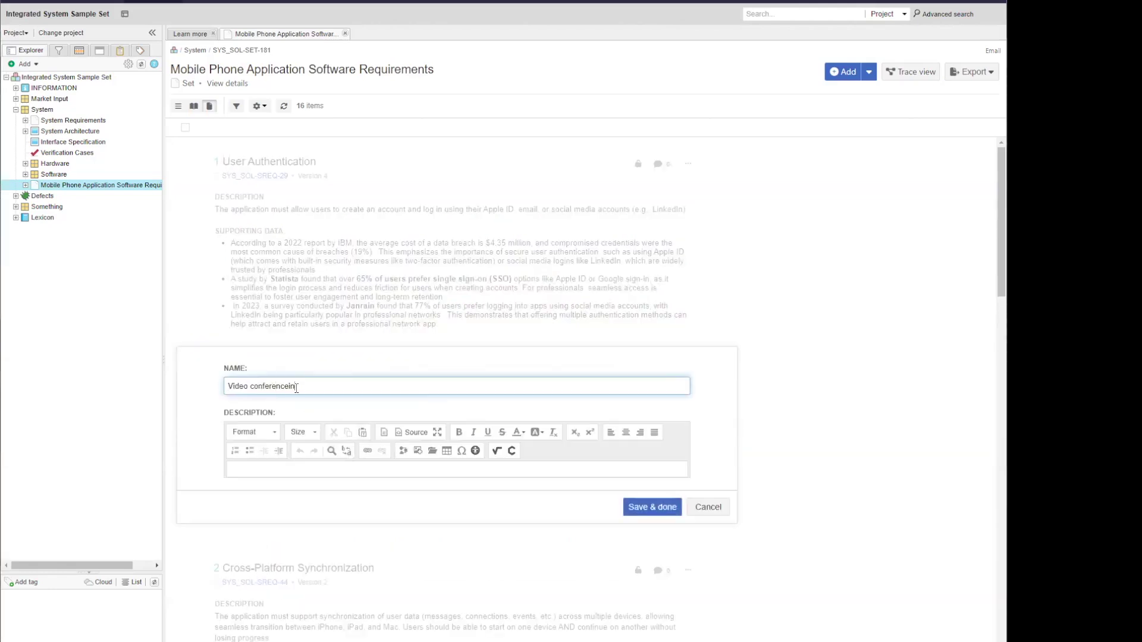
Paste in its description and analyze it, scoring 87% INCOSE with 3 EARS errors
{"action": "key", "text": "Tab"}
{"action": "type", "text": "The app should integrate with third-party video conferencing tools (e.g., Zoom, Microsoft Teams, Google Meet) or provide its own built-in video chat functionality for virtual networking, interviews, or meetings between professionals"}
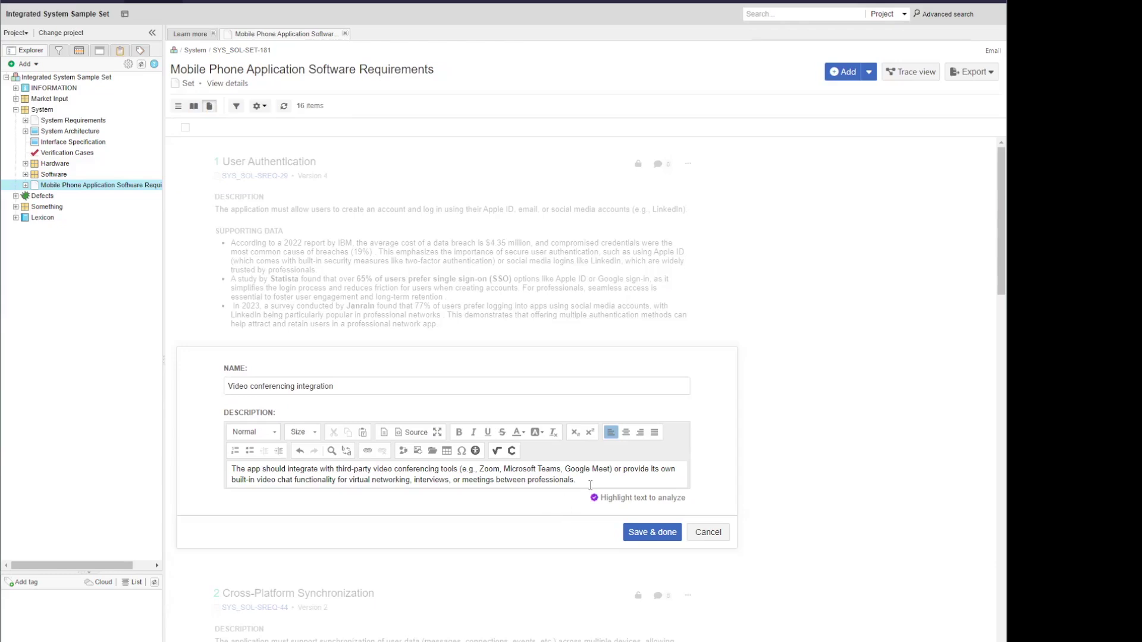
{"action": "left_click_drag", "start_coordinate": [575, 480], "coordinate": [177, 487]}
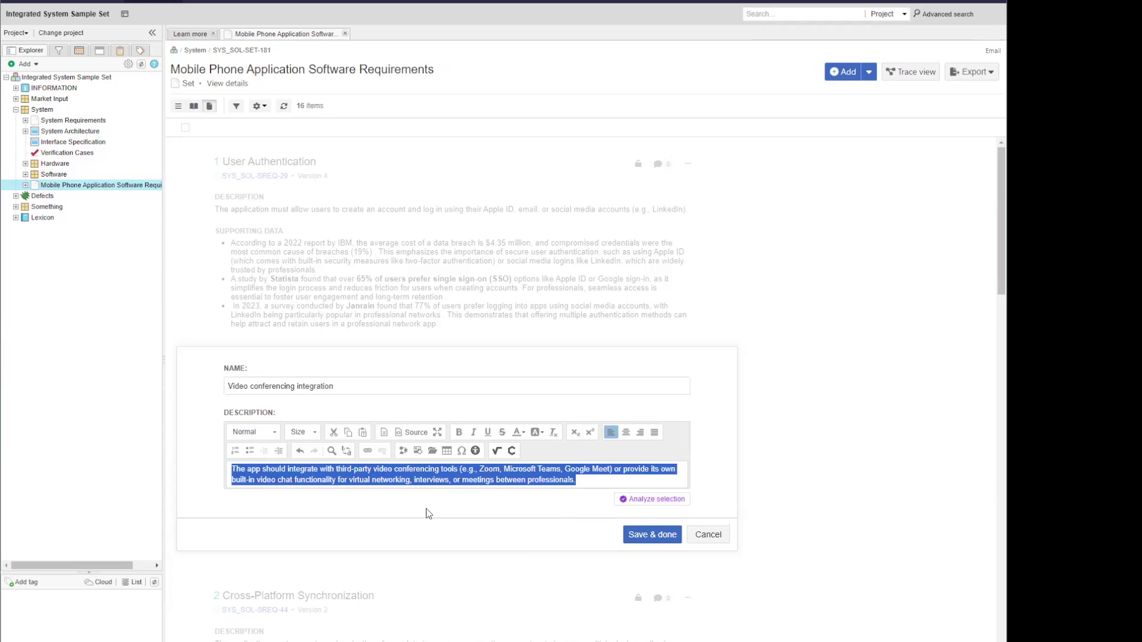
{"action": "left_click", "coordinate": [646, 502]}
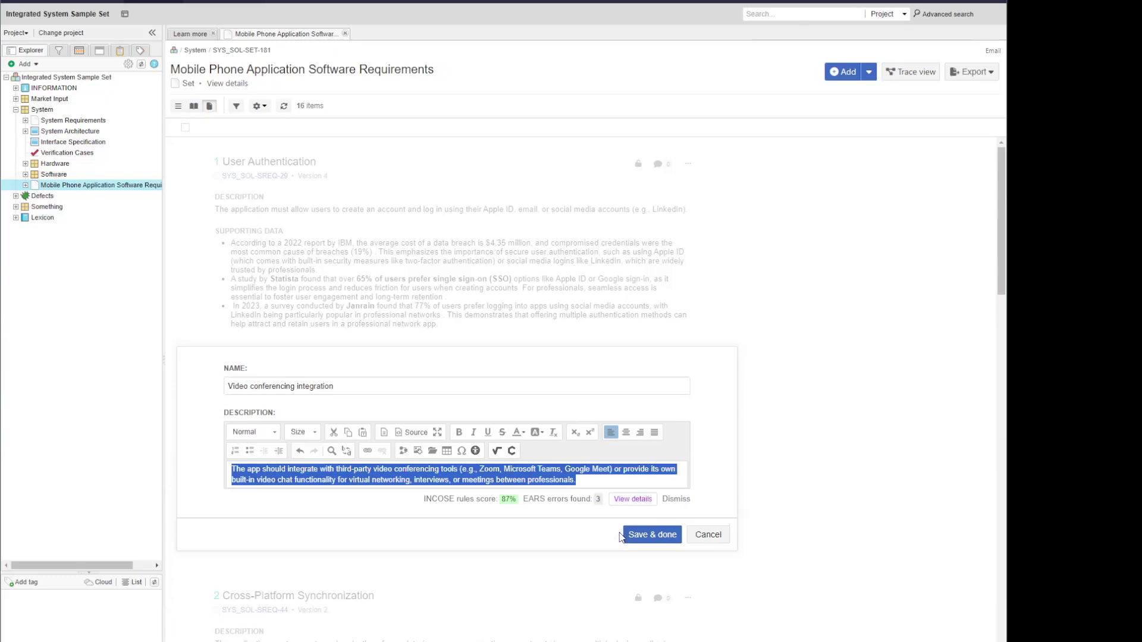
Review the detailed EARS analysis, then save the requirement as item 2 (SYS_SOL-SREQ-45)
{"action": "left_click", "coordinate": [631, 503]}
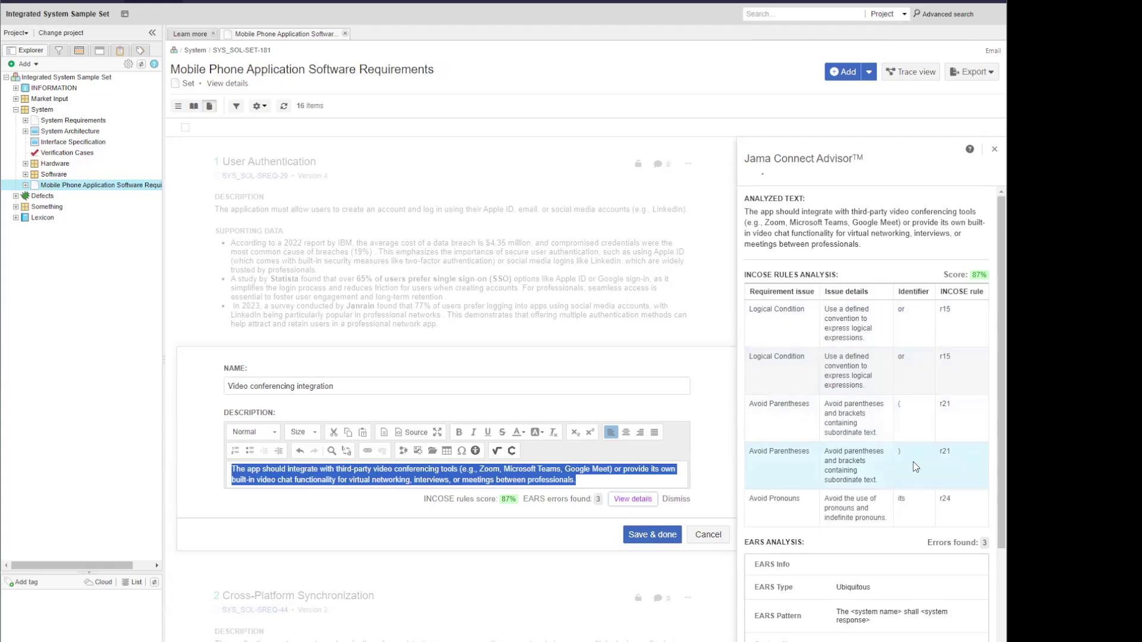
{"action": "scroll", "coordinate": [916, 515], "scroll_direction": "down", "scroll_amount": 3}
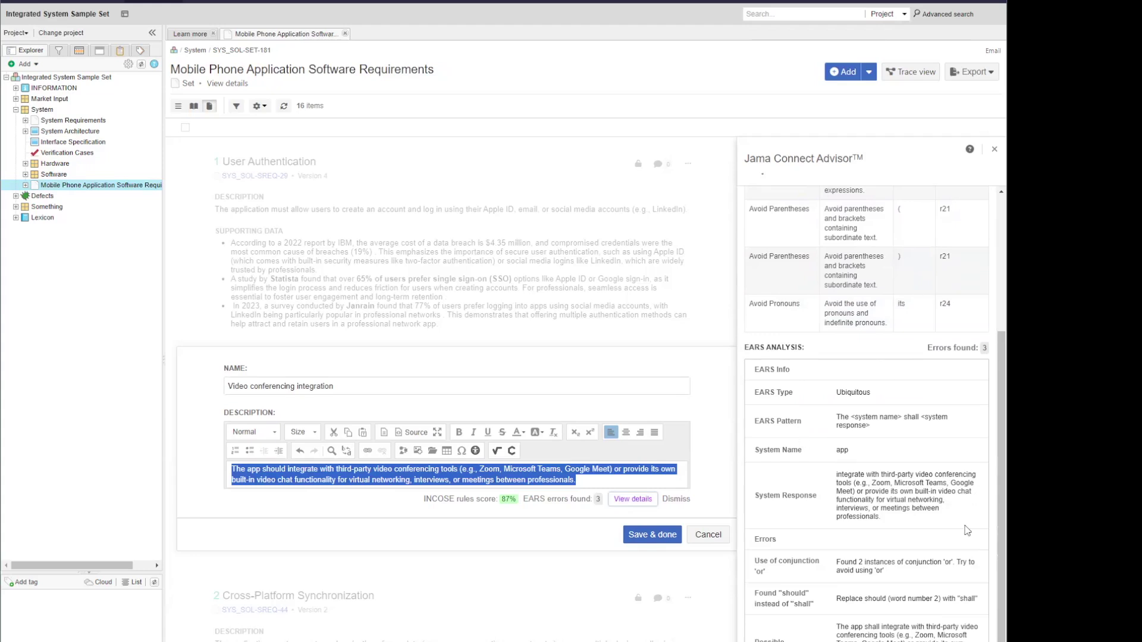
{"action": "left_click", "coordinate": [644, 535]}
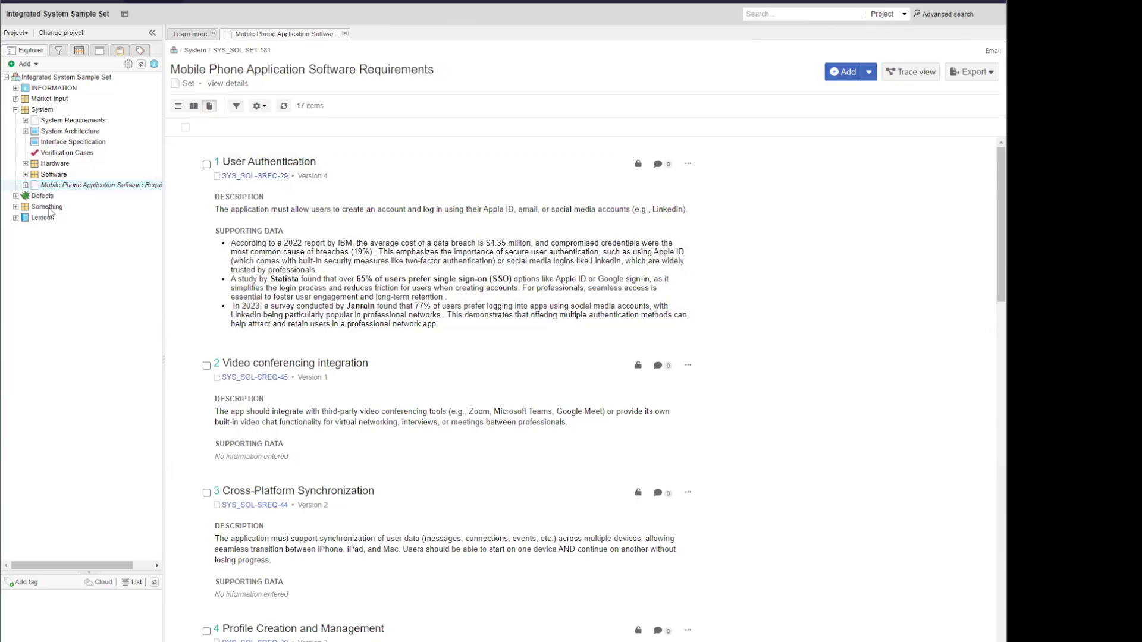
Select all 17 items in the set and confirm a batch analysis of them
{"action": "left_click", "coordinate": [185, 128]}
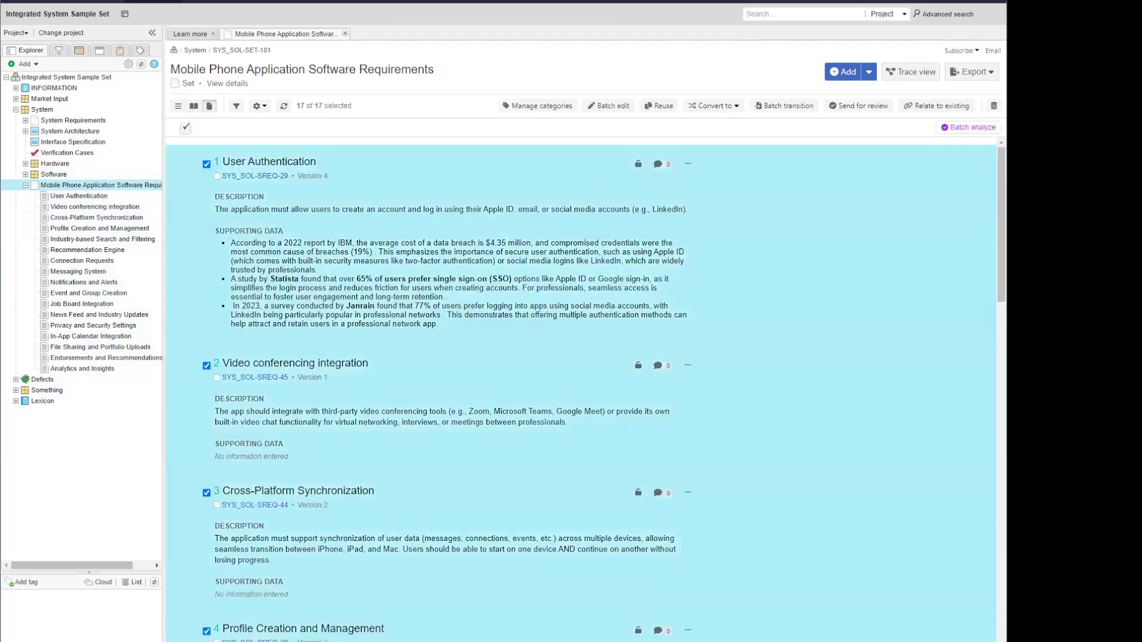
{"action": "left_click", "coordinate": [957, 133]}
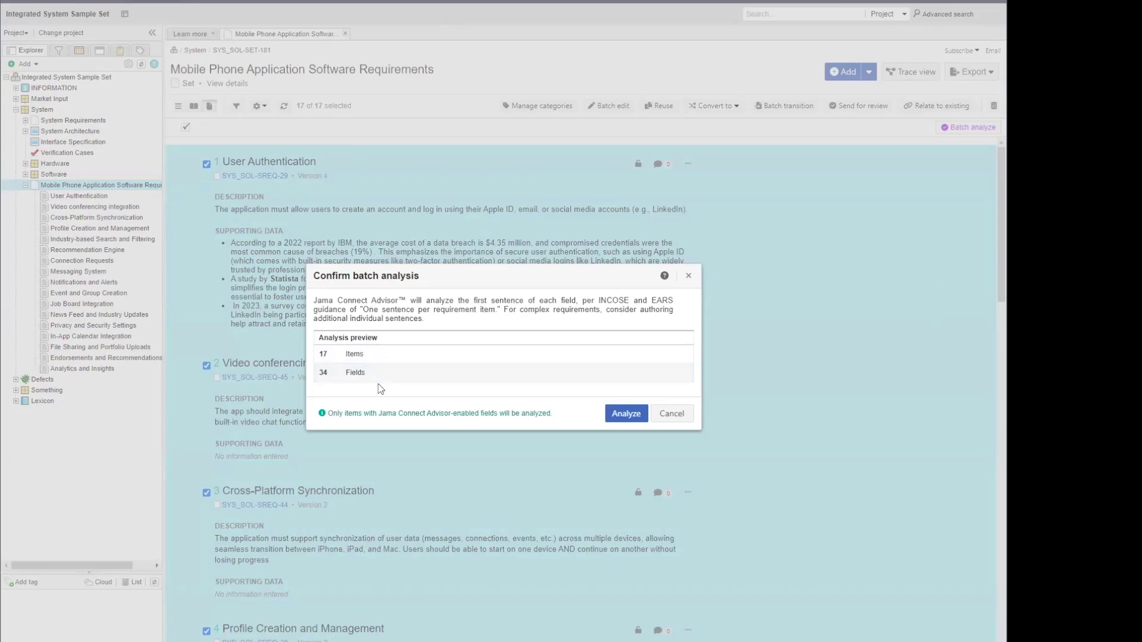
{"action": "left_click", "coordinate": [627, 415]}
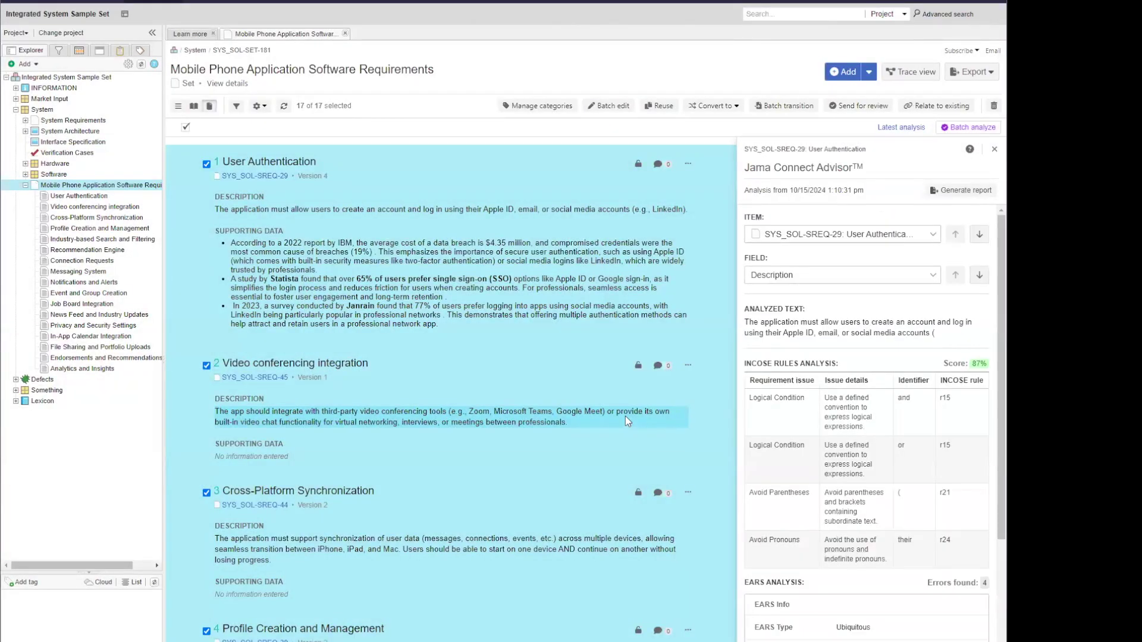
{"action": "left_click", "coordinate": [934, 240]}
{"action": "left_click_drag", "start_coordinate": [932, 272], "coordinate": [934, 321]}
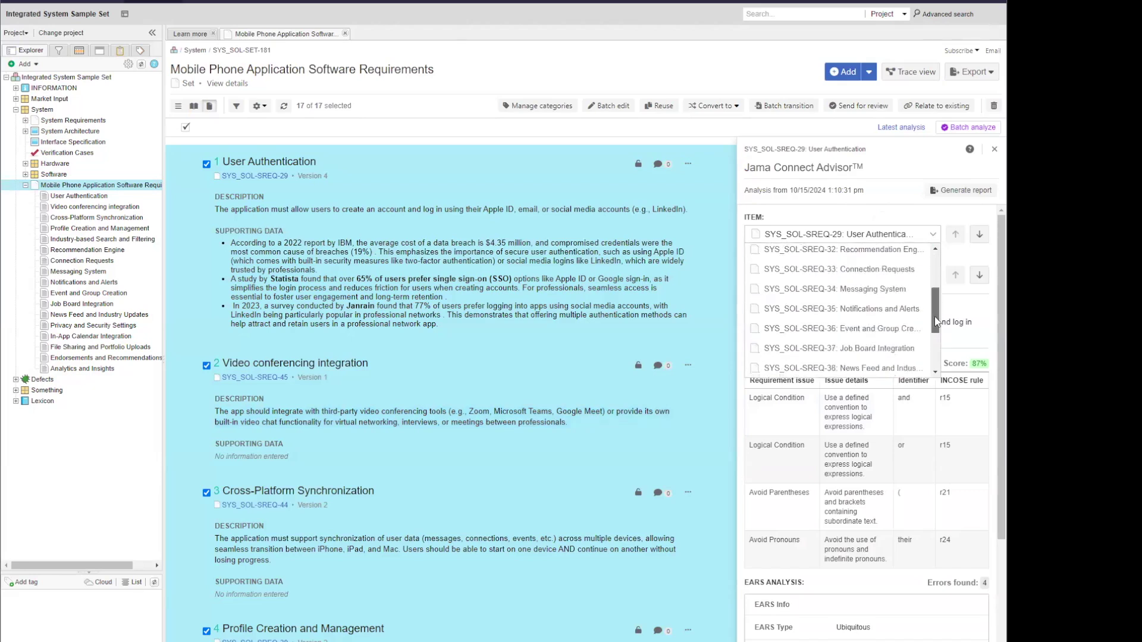
{"action": "scroll", "coordinate": [927, 351], "scroll_direction": "up", "scroll_amount": 3}
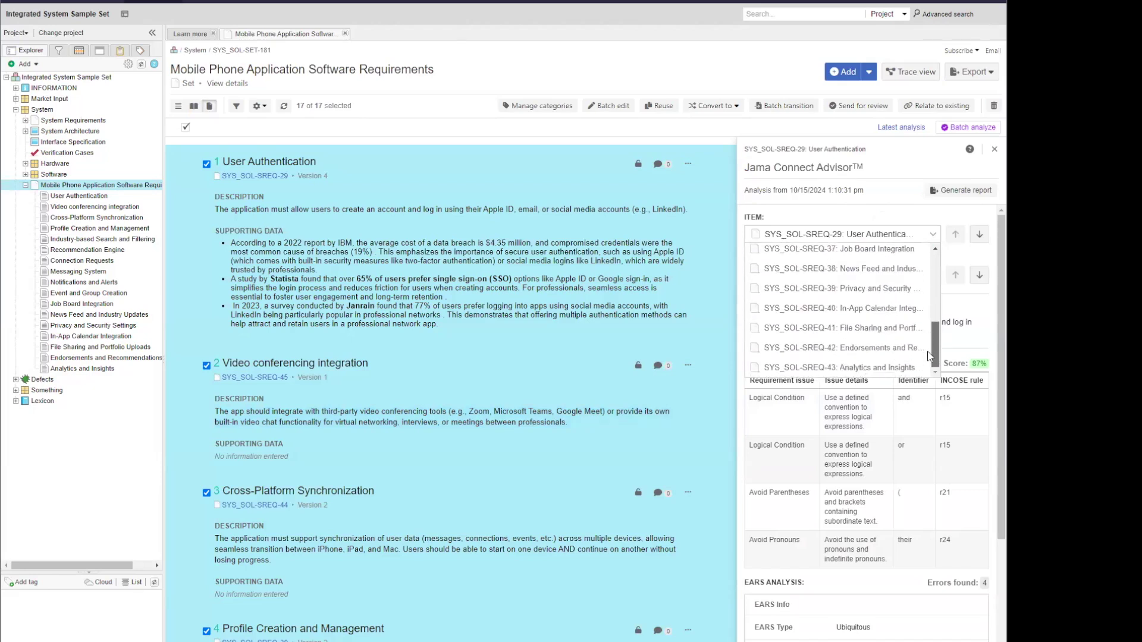
{"action": "left_click", "coordinate": [965, 221]}
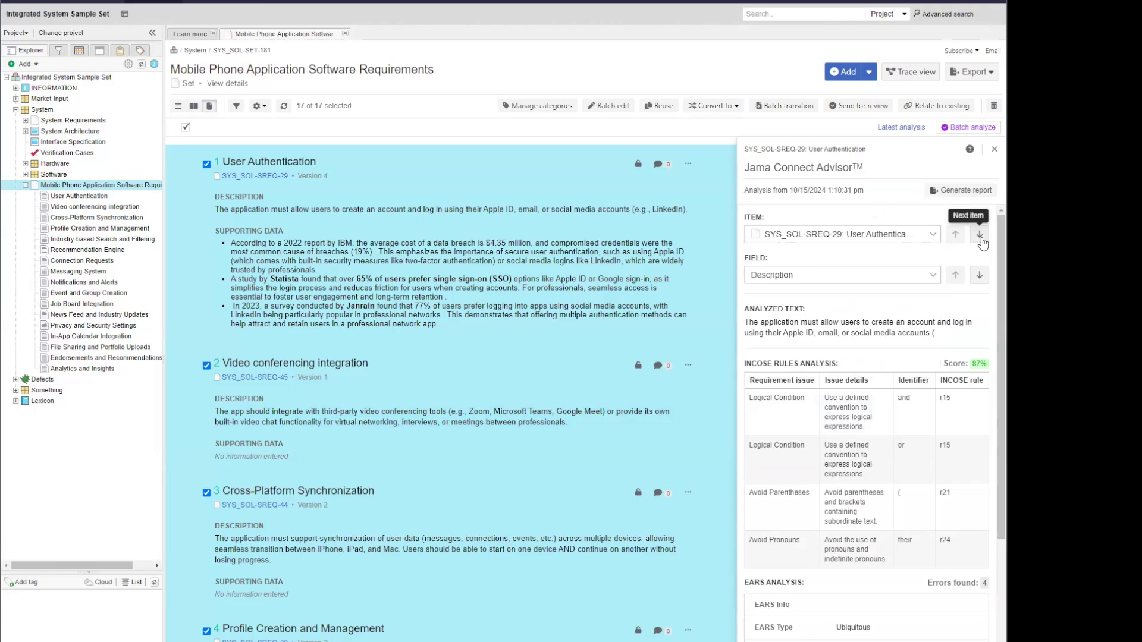
{"action": "left_click", "coordinate": [934, 276]}
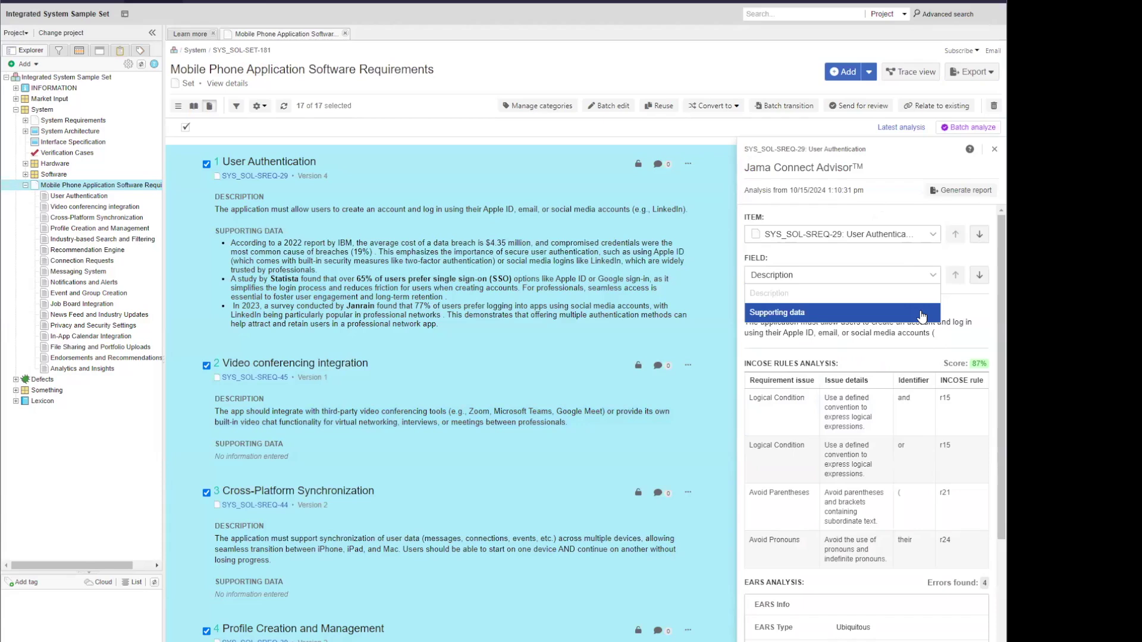
{"action": "left_click", "coordinate": [922, 313]}
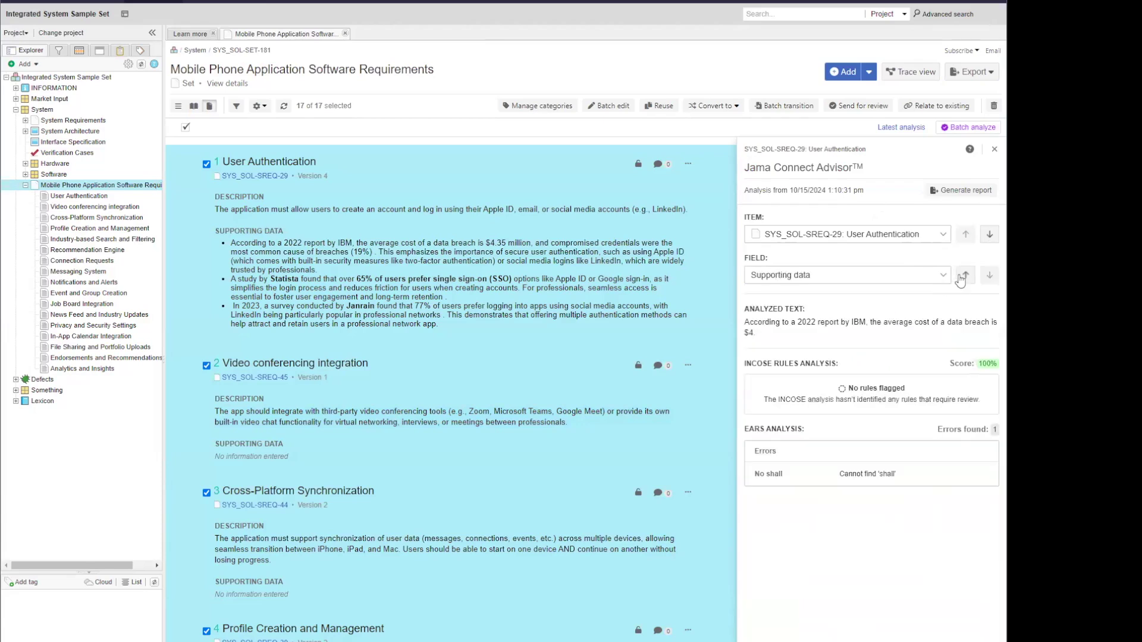
{"action": "left_click", "coordinate": [966, 276]}
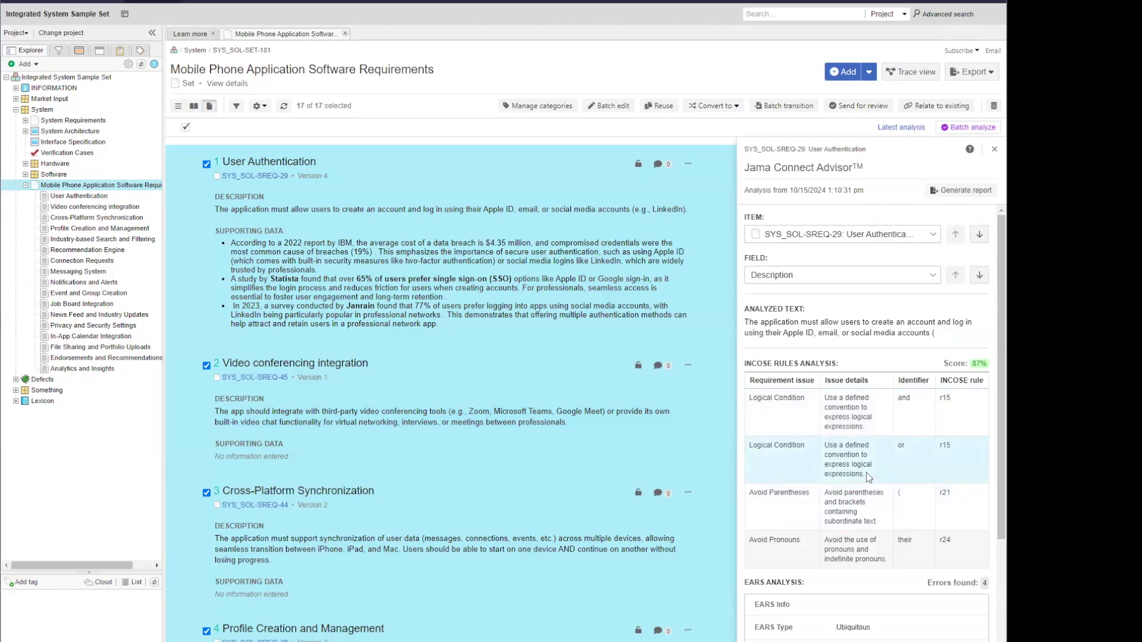
{"action": "scroll", "coordinate": [866, 472], "scroll_direction": "down", "scroll_amount": 2}
In the User Authentication description, delete 'n account and' and replace 'their' with 'an'
{"action": "double_click", "coordinate": [359, 209]}
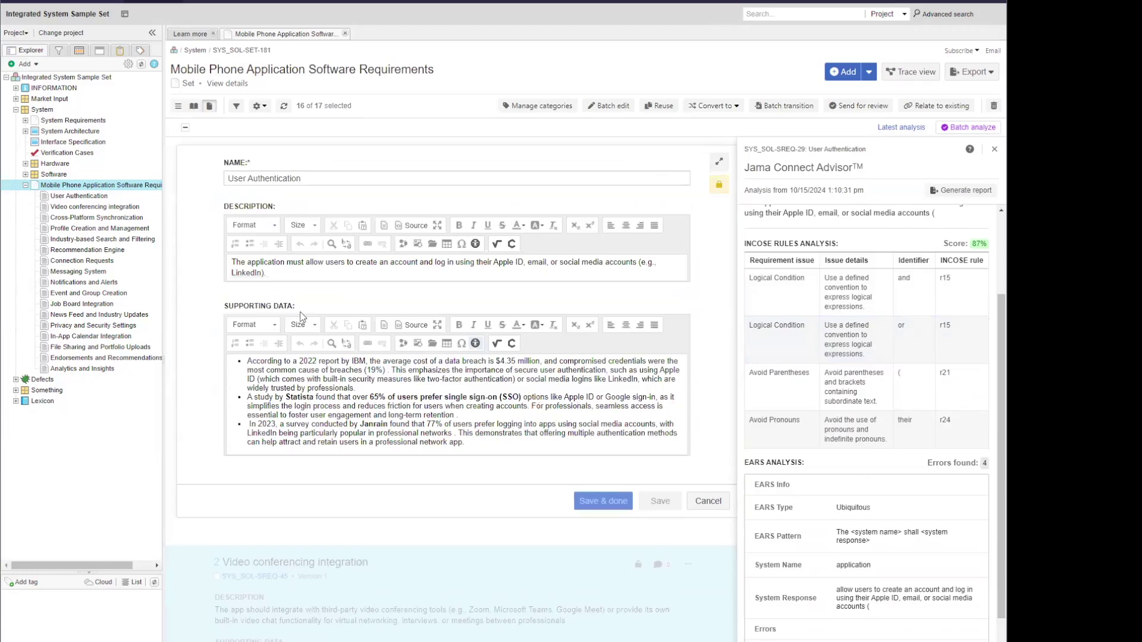
{"action": "left_click_drag", "start_coordinate": [383, 263], "coordinate": [433, 263]}
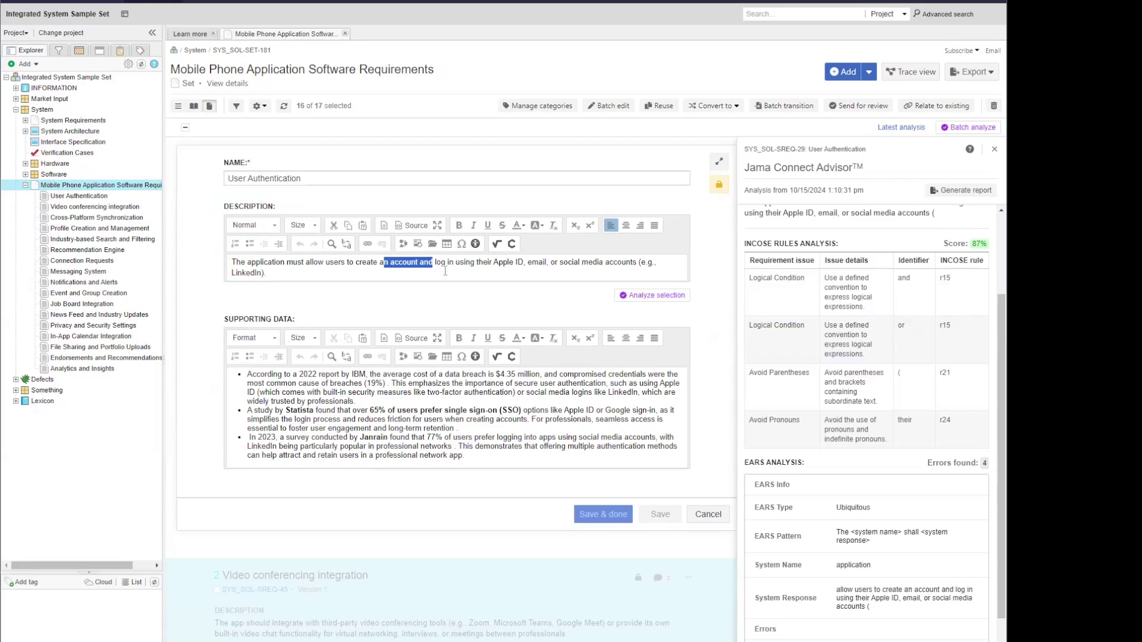
{"action": "key", "text": "BackSpace"}
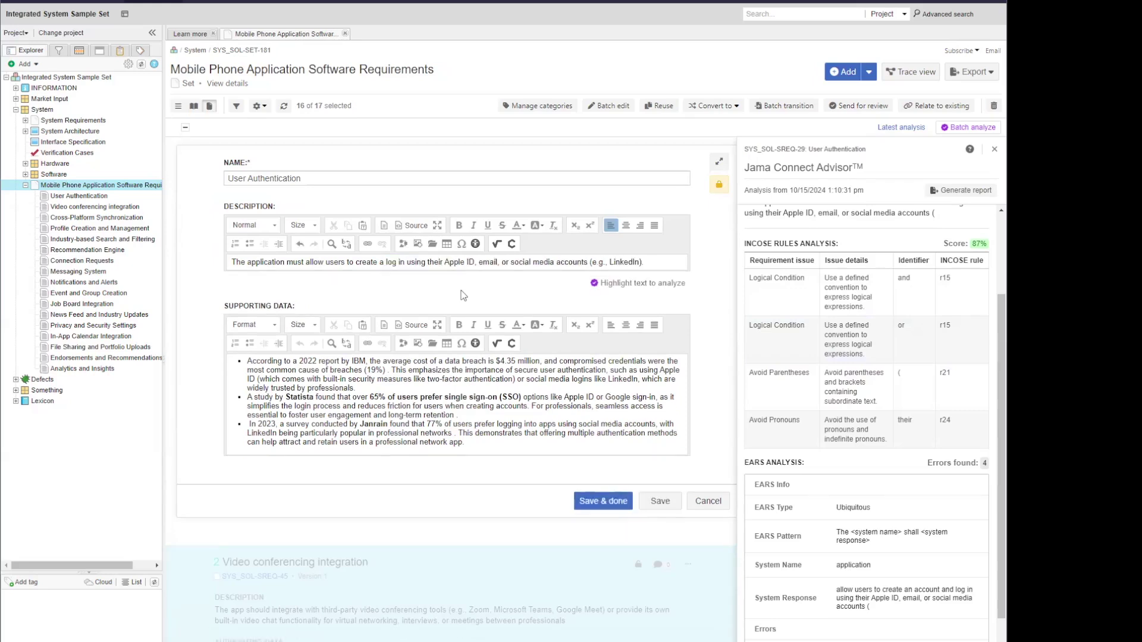
{"action": "double_click", "coordinate": [438, 262]}
{"action": "type", "text": "an"}
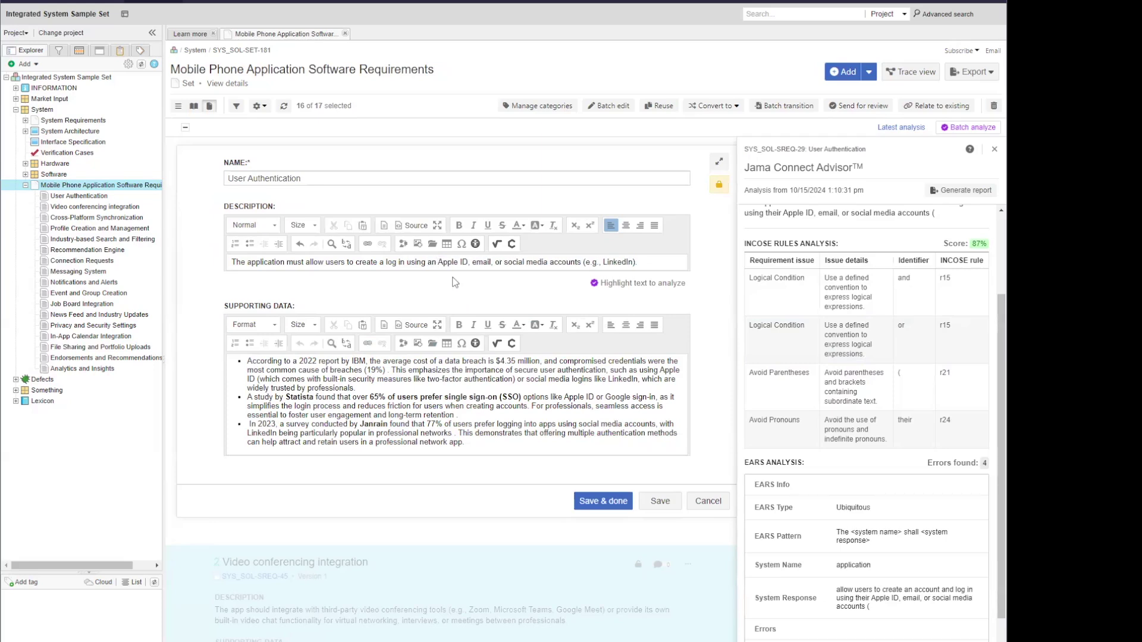
Change 'or' to 'OR', drop '(e.g., LinkedIn)', and analyze the revised sentence
{"action": "double_click", "coordinate": [499, 262]}
{"action": "type", "text": "OR"}
{"action": "left_click_drag", "start_coordinate": [646, 262], "coordinate": [582, 262]}
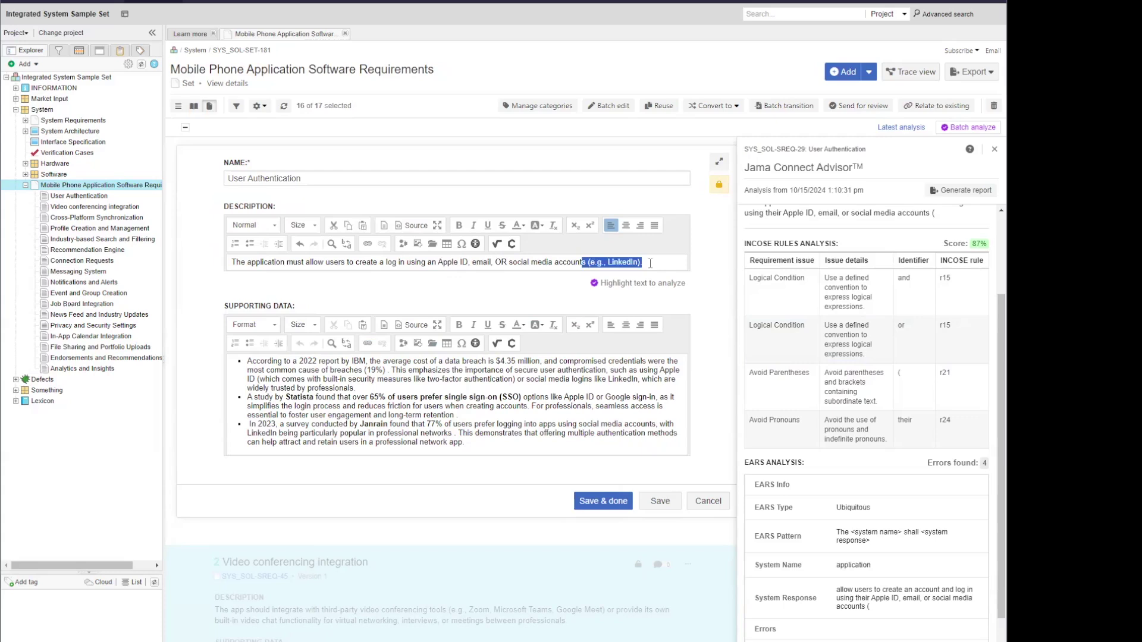
{"action": "type", "text": "."}
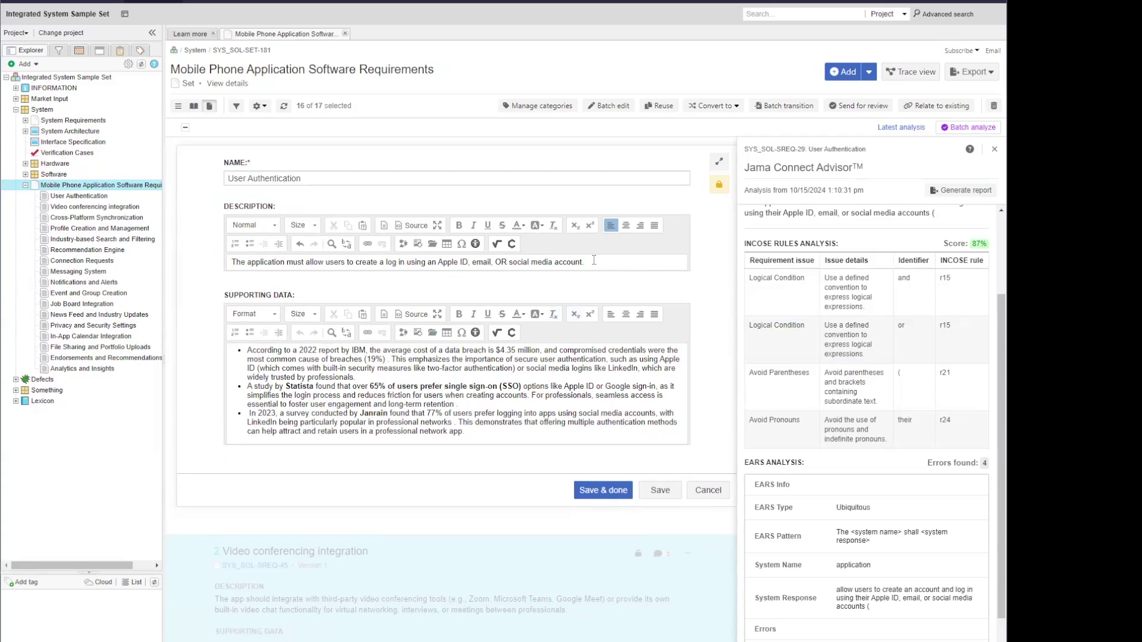
{"action": "triple_click", "coordinate": [556, 263]}
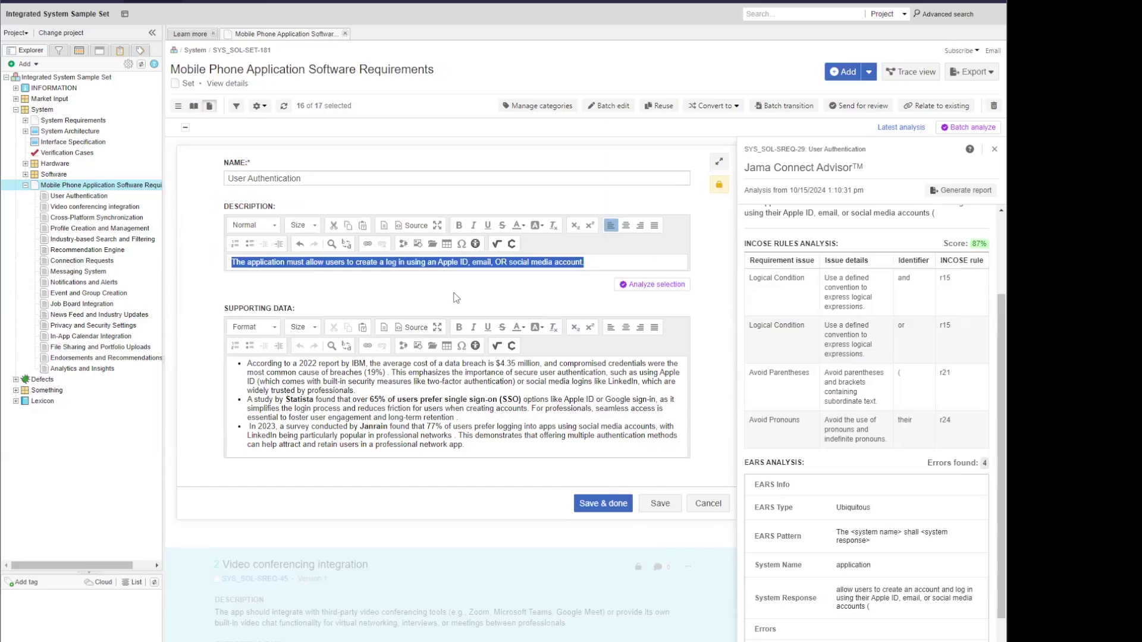
{"action": "left_click", "coordinate": [649, 289]}
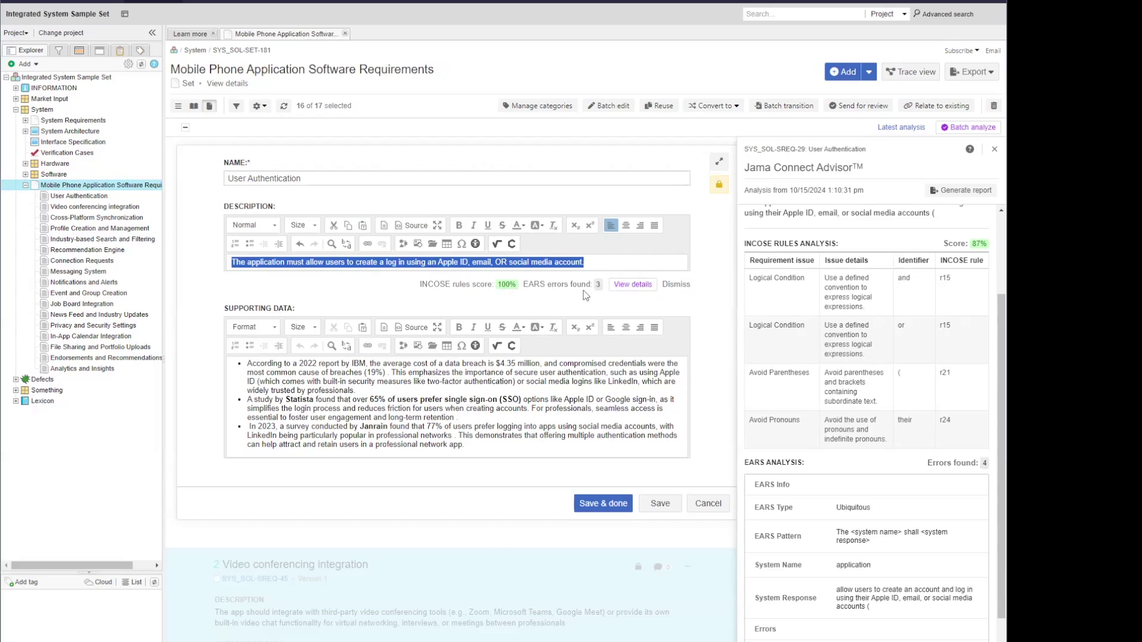
Review the full Advisor analysis, save the User Authentication edits, and generate an Advisor report
{"action": "left_click", "coordinate": [633, 284]}
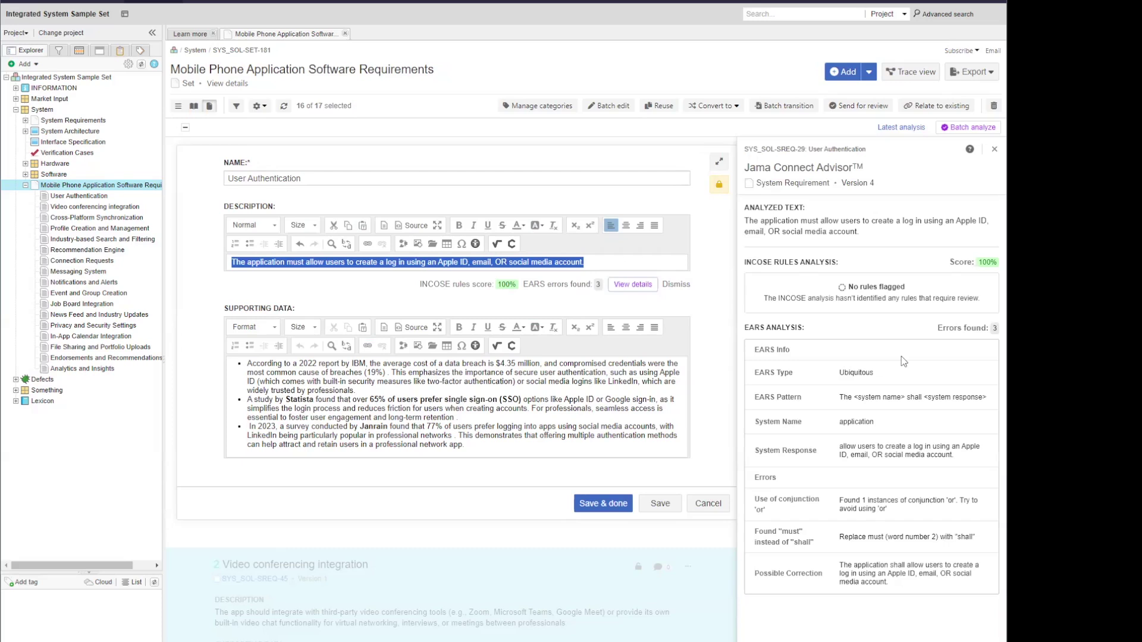
{"action": "left_click", "coordinate": [994, 150]}
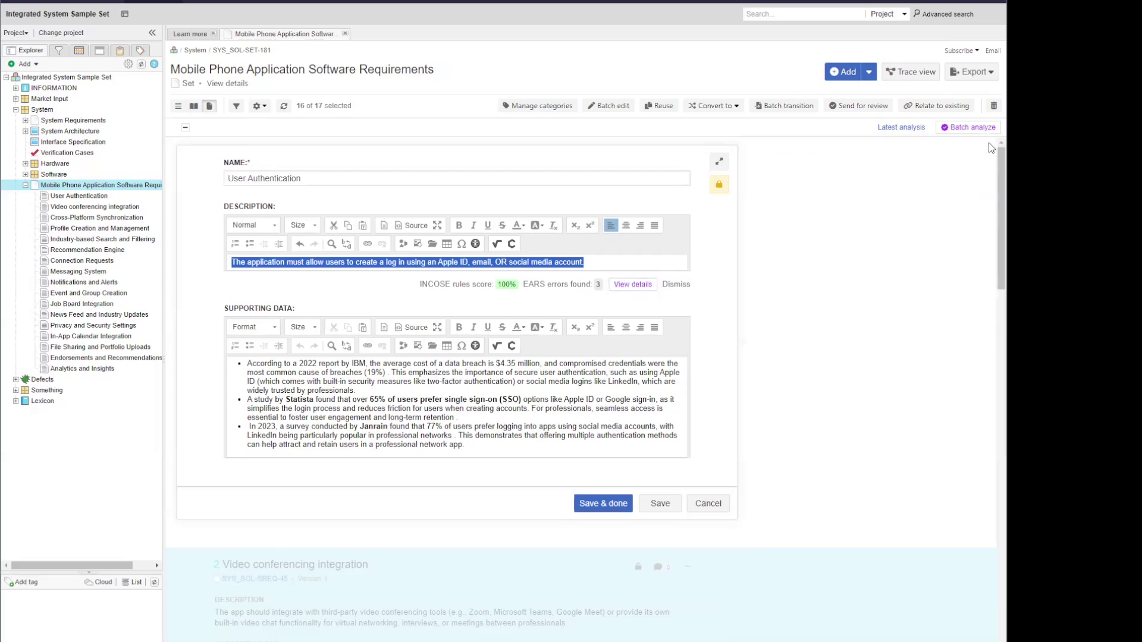
{"action": "left_click", "coordinate": [898, 132]}
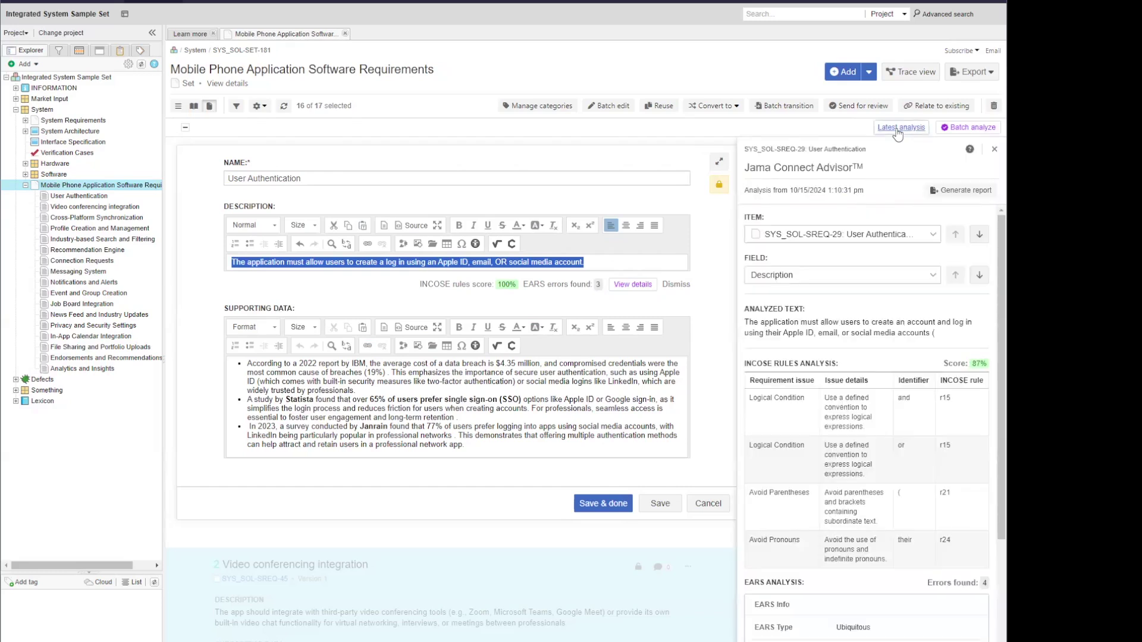
{"action": "left_click", "coordinate": [933, 234]}
{"action": "left_click", "coordinate": [937, 234]}
{"action": "left_click", "coordinate": [612, 507]}
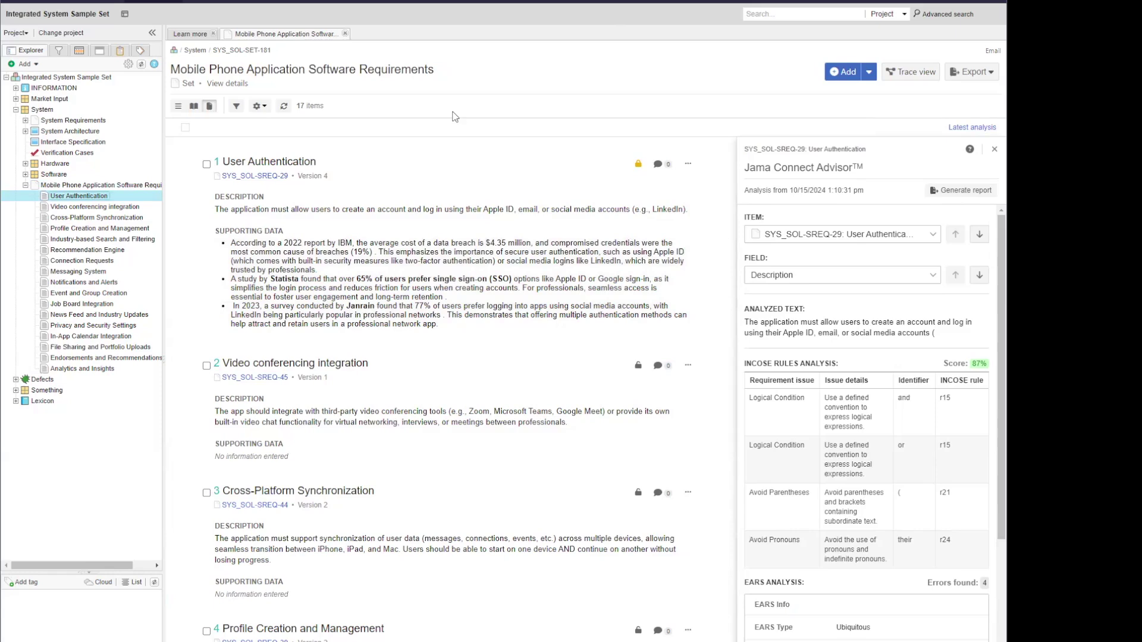
{"action": "left_click", "coordinate": [955, 197]}
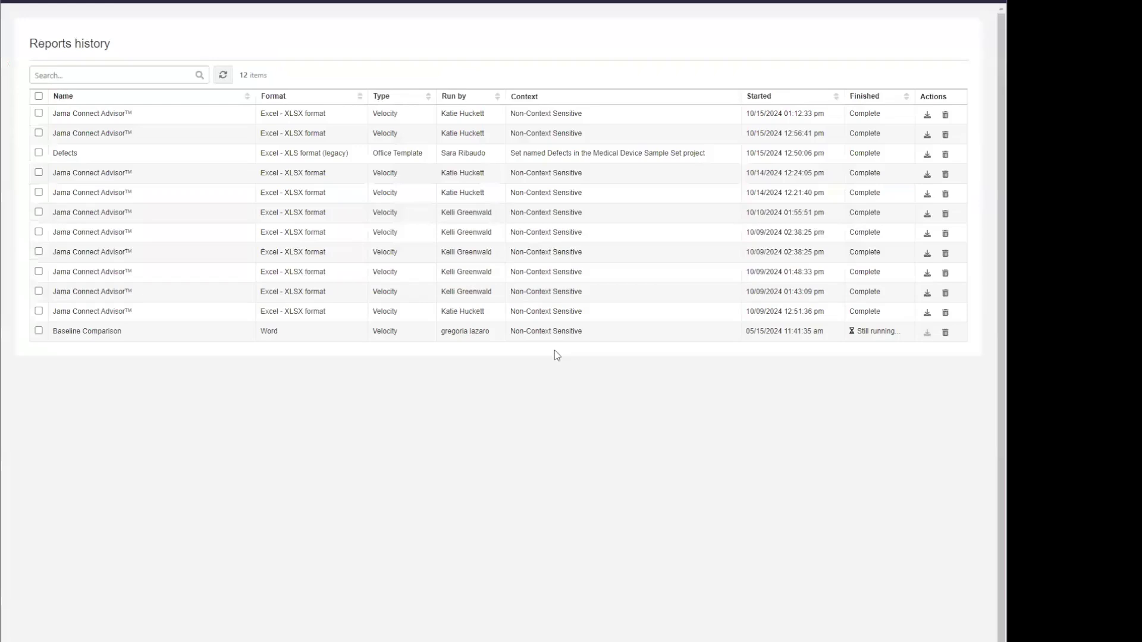
Download the top Jama Connect Advisor report from Reports history
{"action": "left_click", "coordinate": [927, 135]}
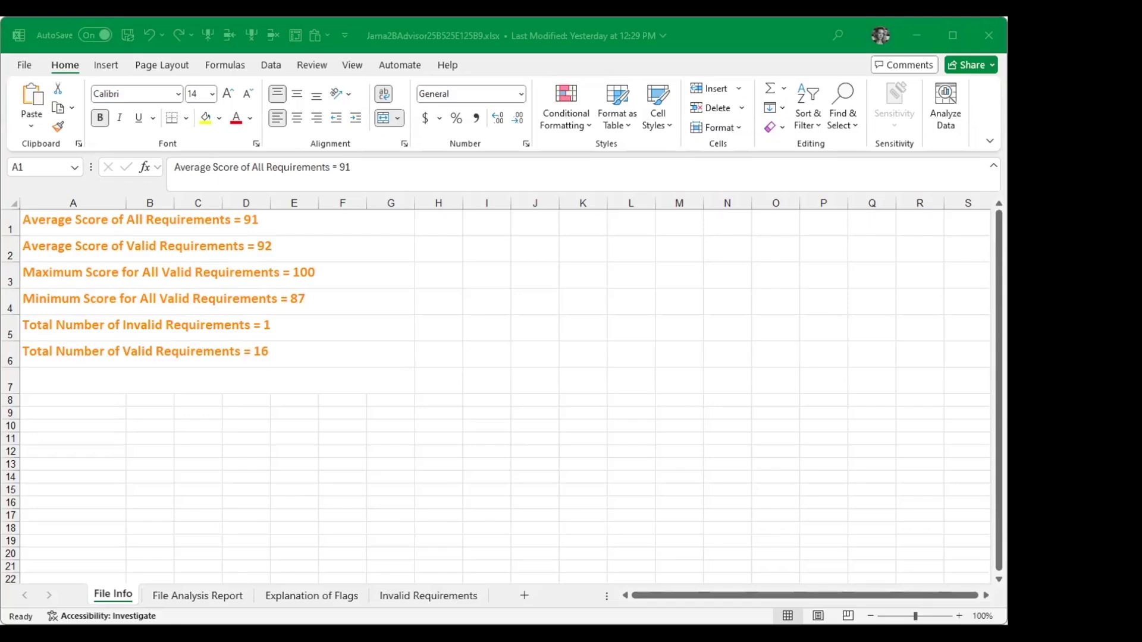
Page through the File Analysis Report and Explanation of Flags sheets to Invalid Requirements
{"action": "left_click", "coordinate": [188, 597]}
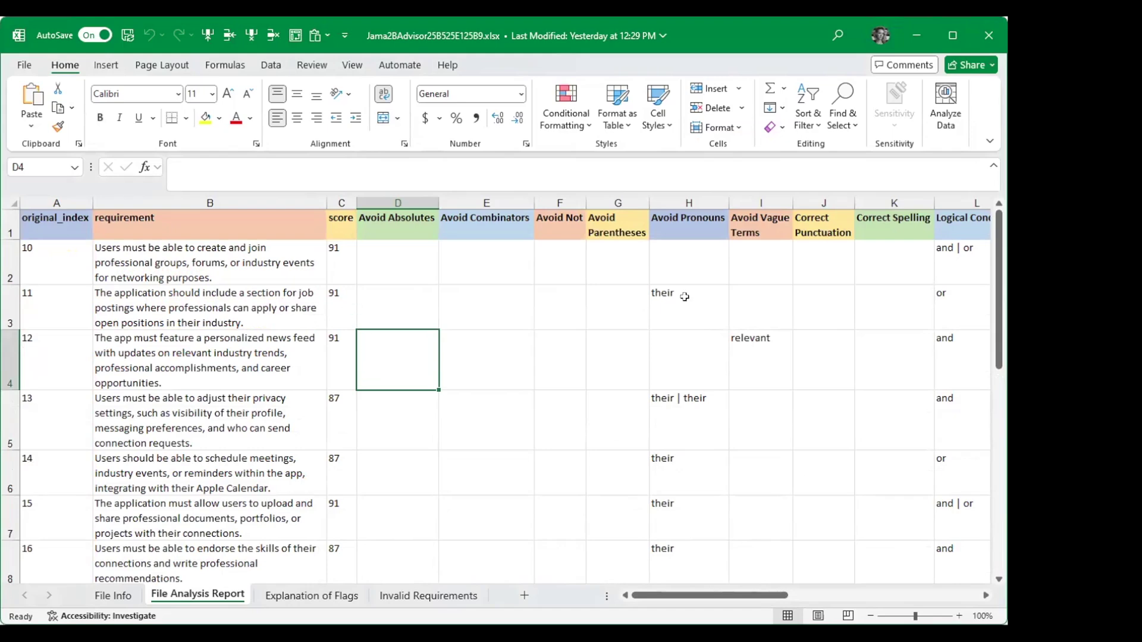
{"action": "left_click_drag", "start_coordinate": [674, 595], "coordinate": [199, 609]}
{"action": "left_click", "coordinate": [302, 597]}
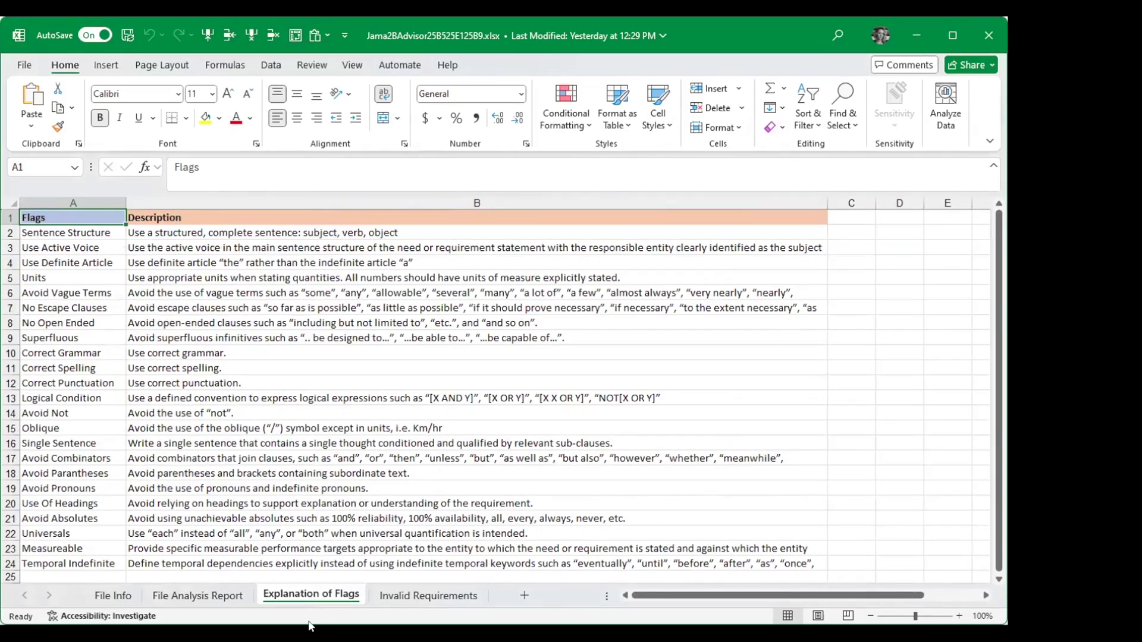
{"action": "left_click", "coordinate": [428, 597]}
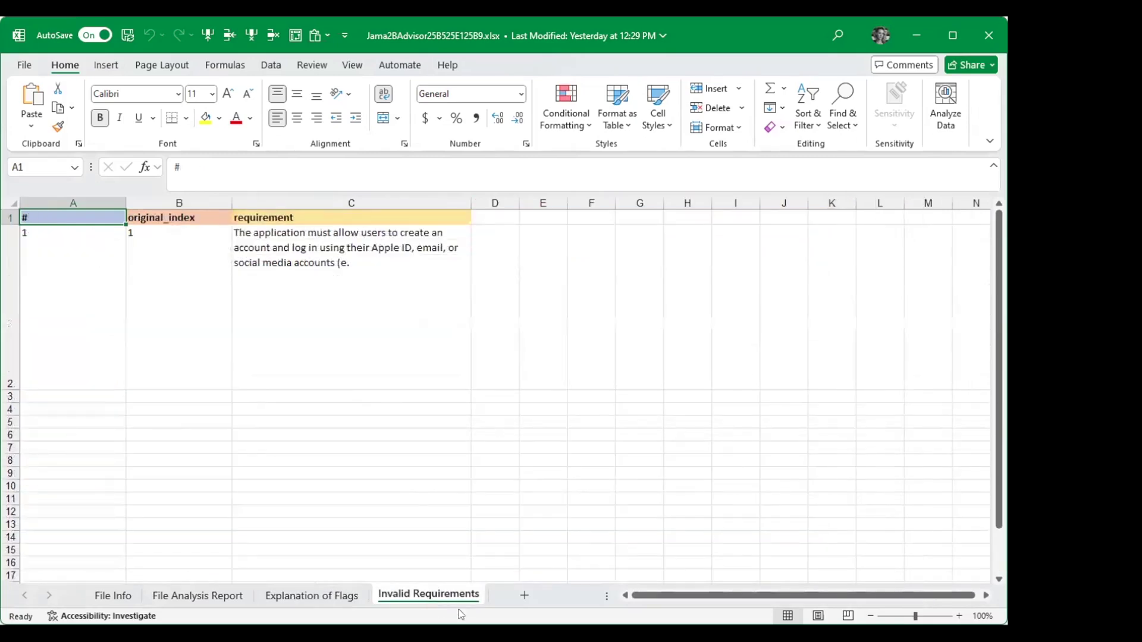